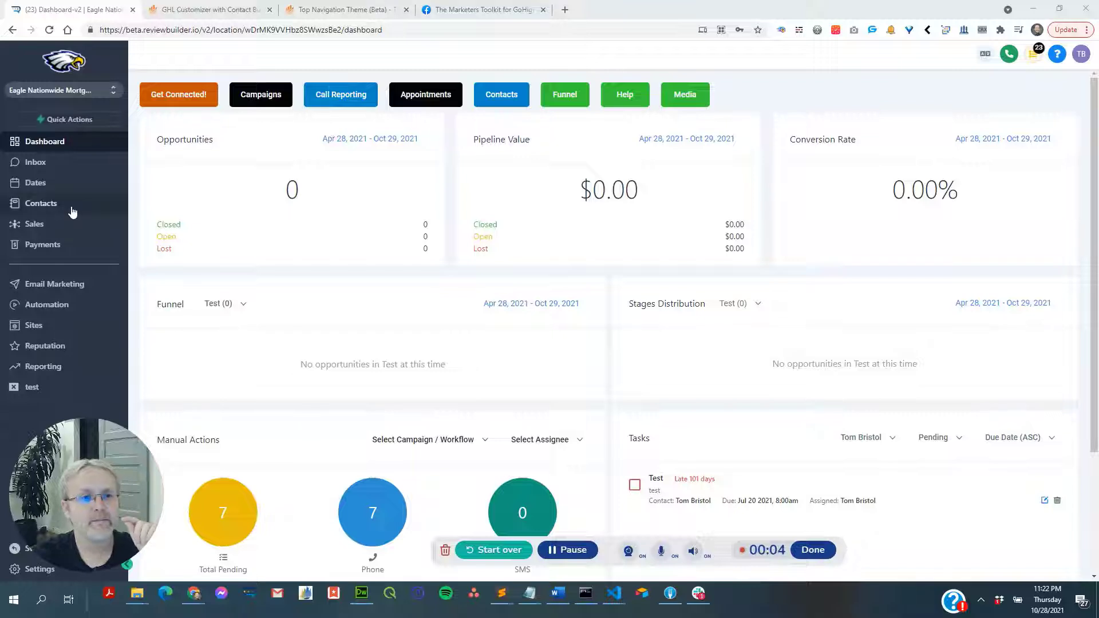
Glance at the Top Navigation Theme and Dashboard-v2 pages, ending on the GHL Customizer menu editor.
{"action": "left_click", "coordinate": [315, 6]}
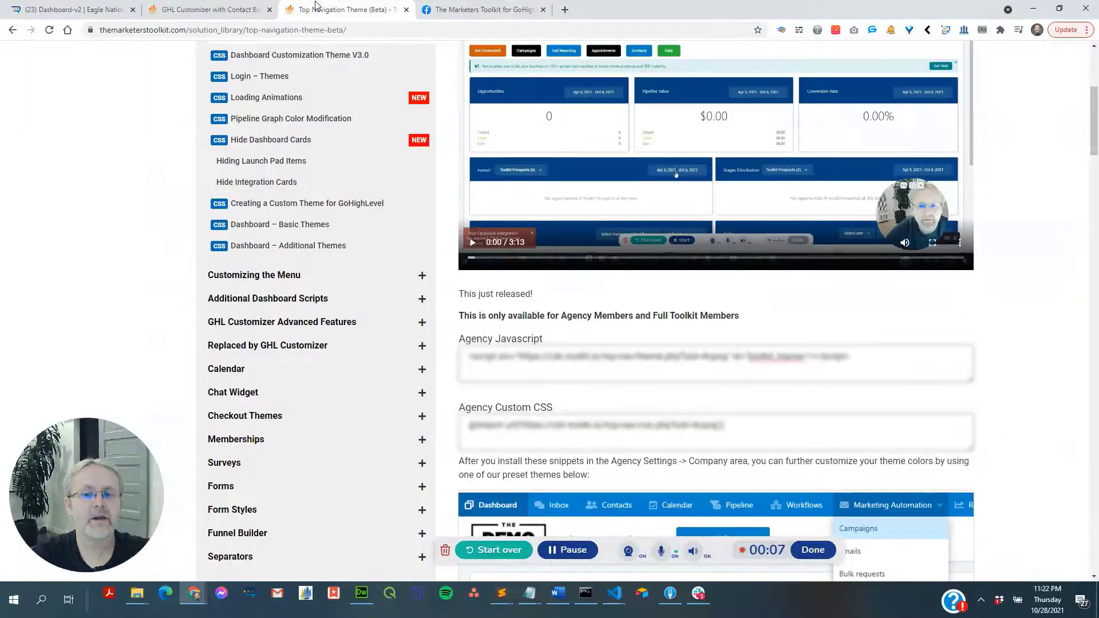
{"action": "left_click", "coordinate": [80, 9]}
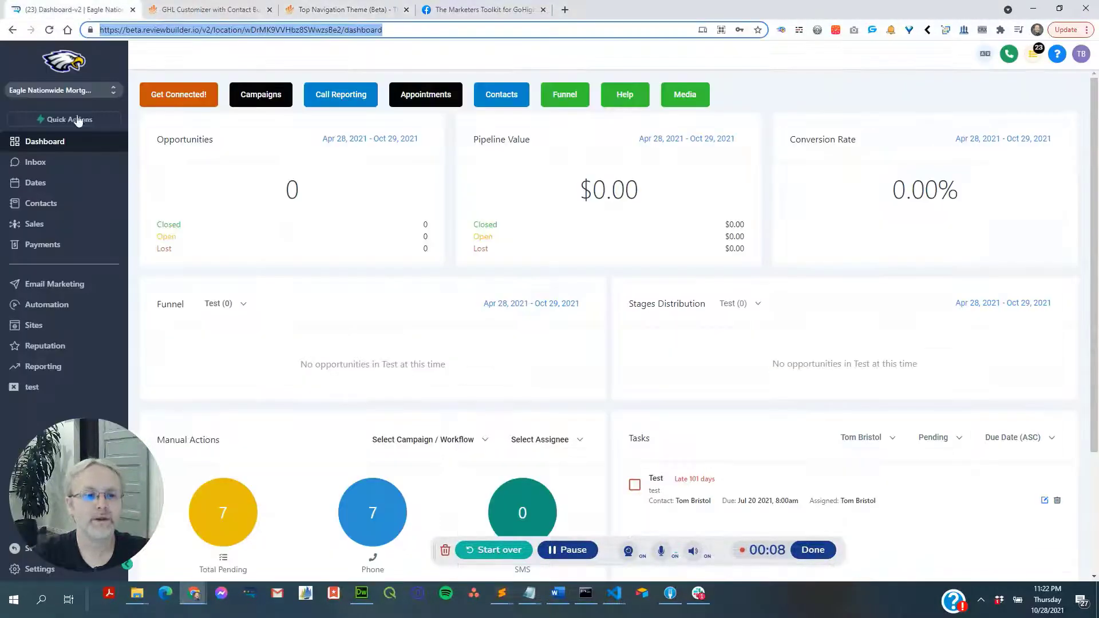
{"action": "left_click", "coordinate": [179, 7]}
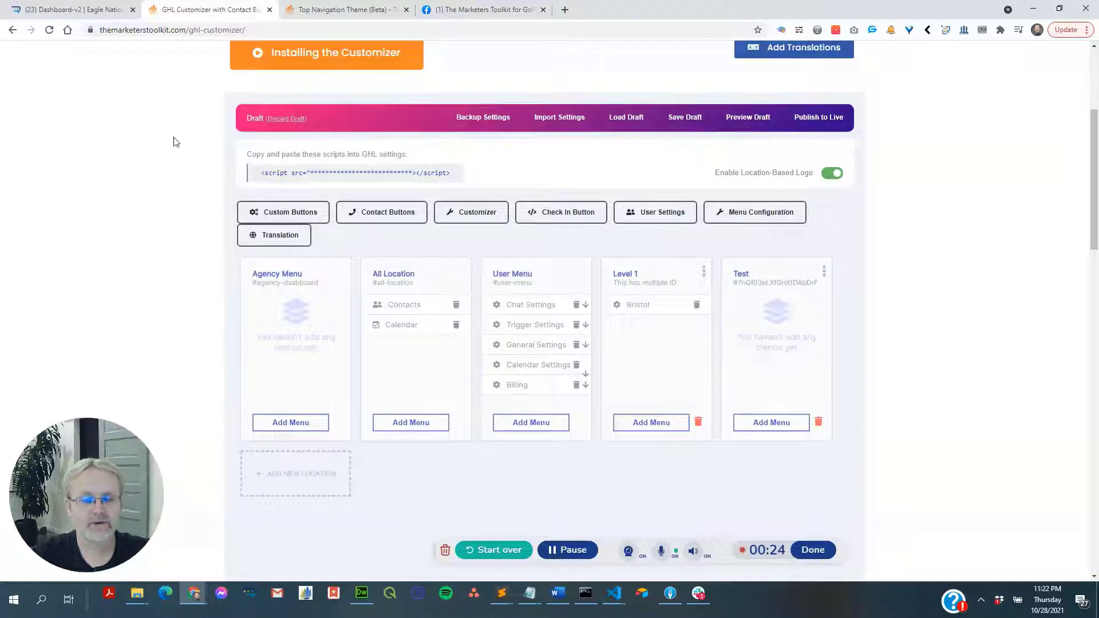
Compare with the GoHighLevel dashboard, then open the Contacts item settings under All Location.
{"action": "left_click", "coordinate": [64, 7]}
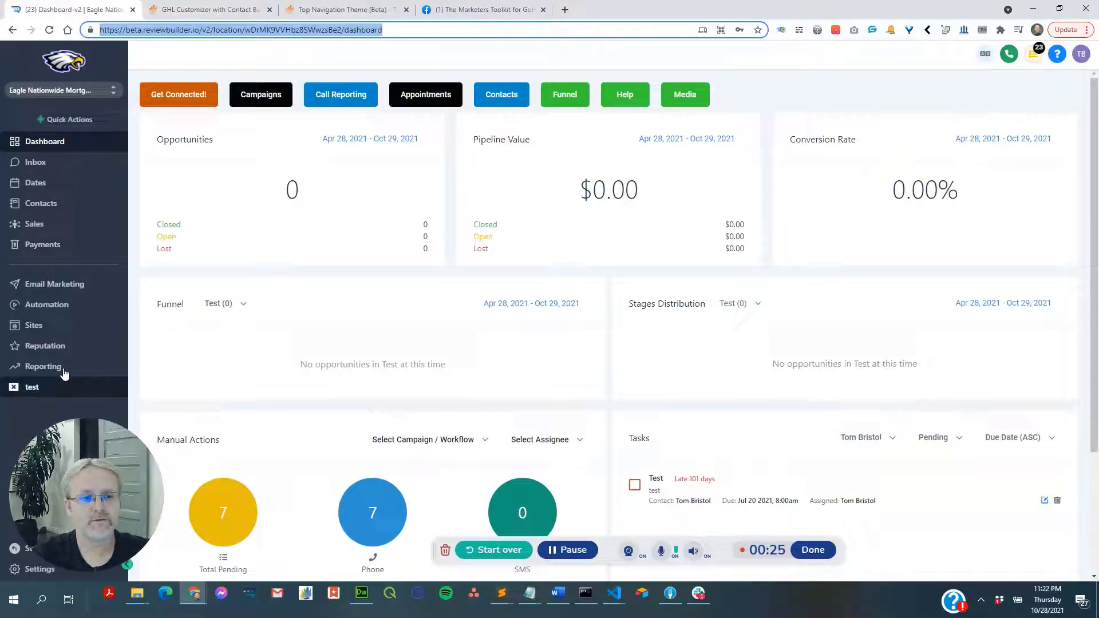
{"action": "left_click", "coordinate": [221, 6]}
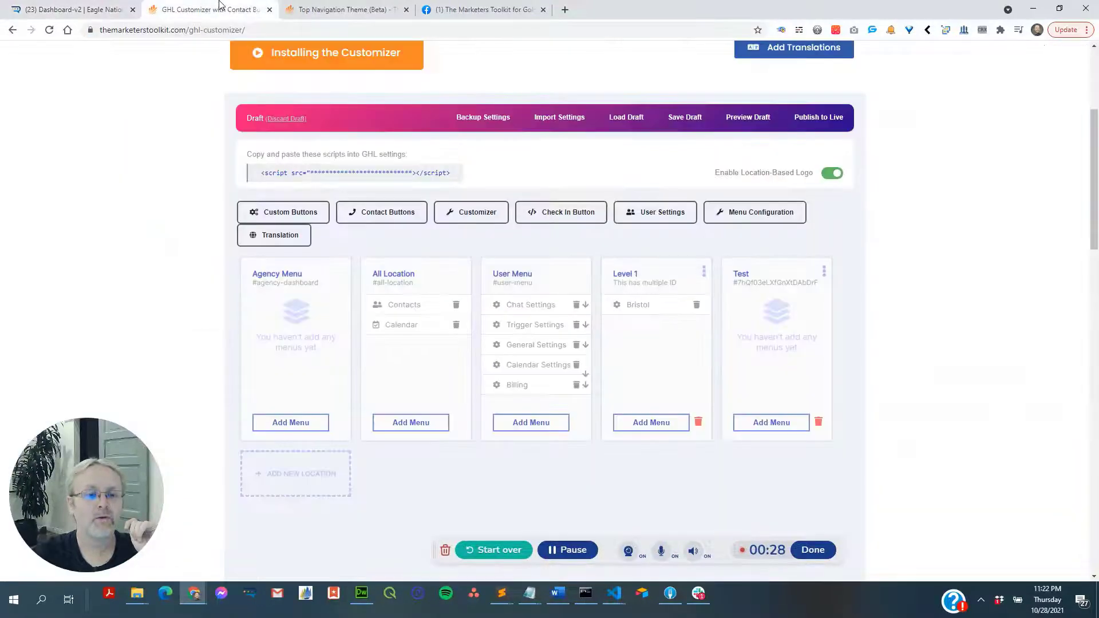
{"action": "left_click", "coordinate": [432, 309]}
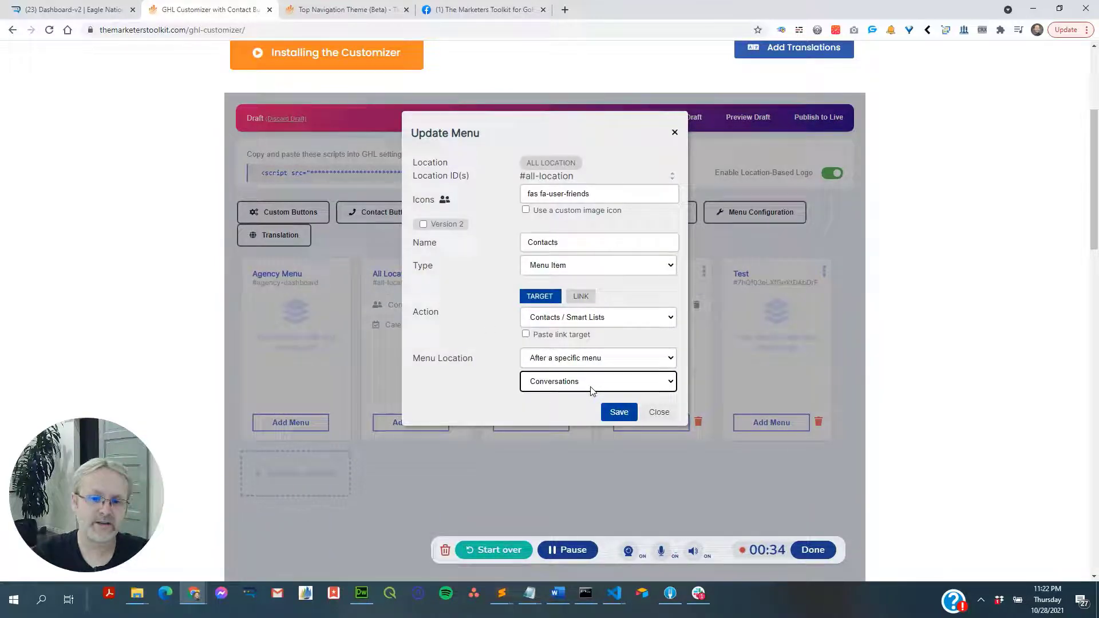
{"action": "left_click", "coordinate": [81, 10]}
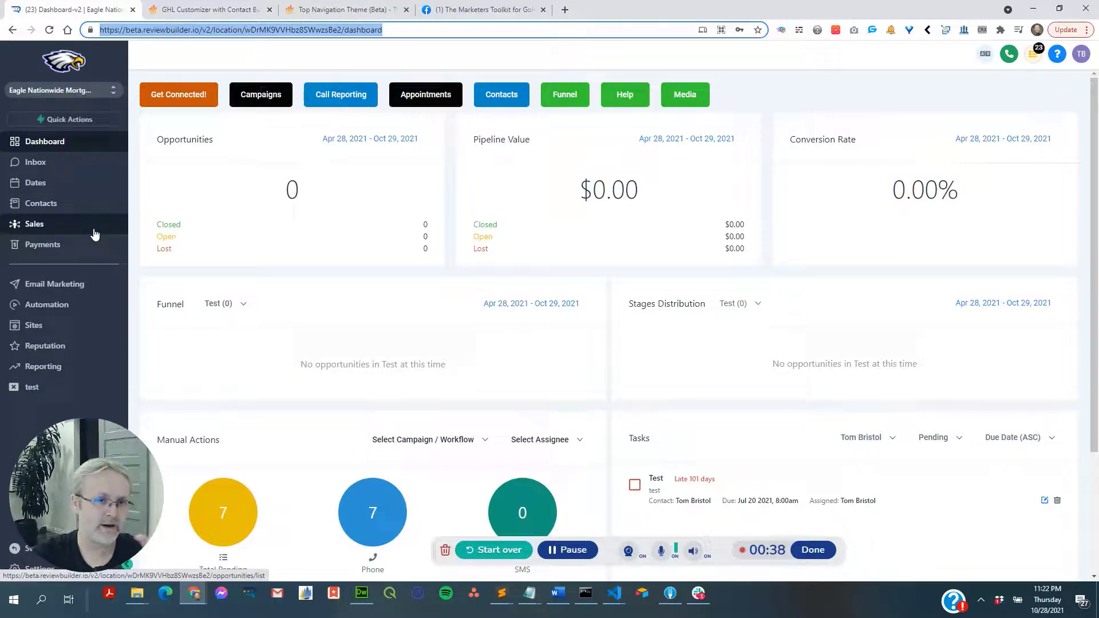
{"action": "left_click", "coordinate": [178, 10]}
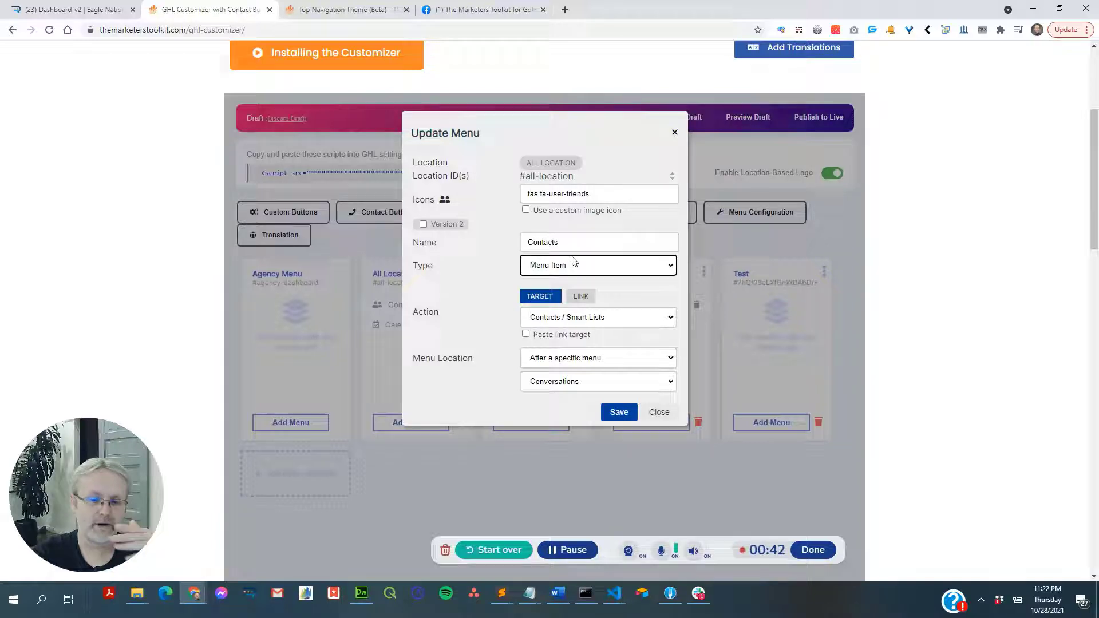
Tick Version 2 for Contacts, leaving its Action target empty, and view the GHL dashboard.
{"action": "left_click", "coordinate": [439, 227]}
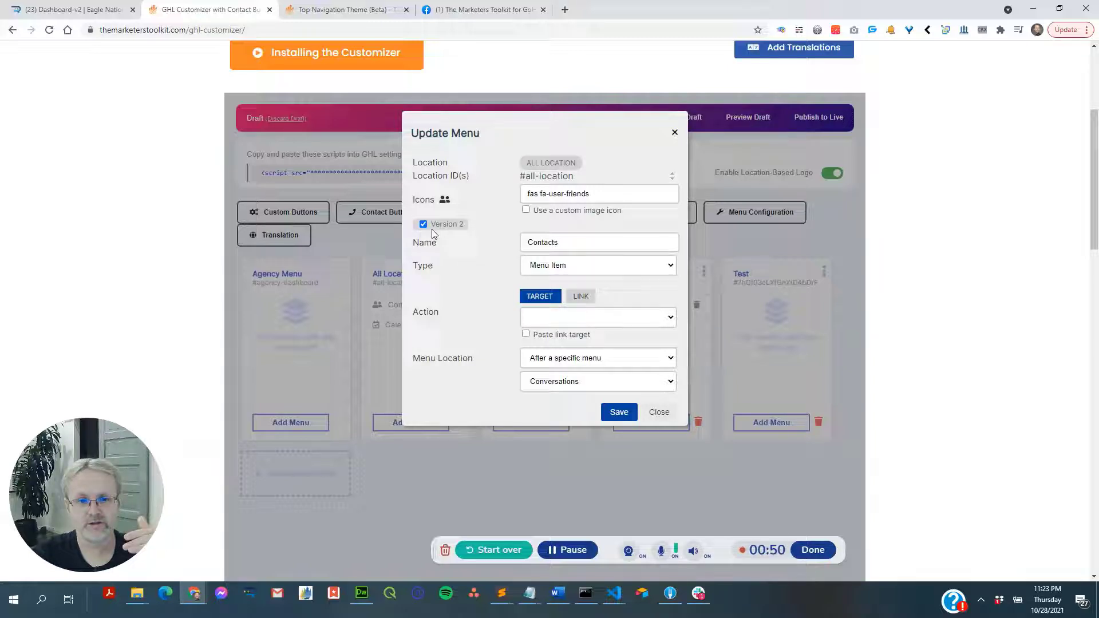
{"action": "left_click", "coordinate": [621, 318]}
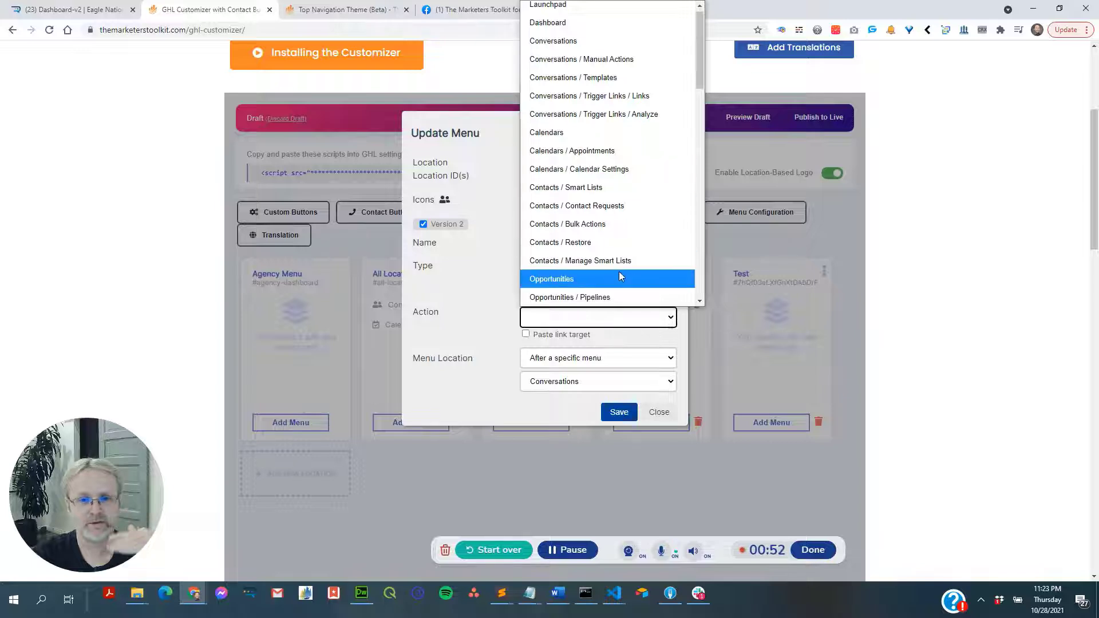
{"action": "scroll", "coordinate": [619, 286], "scroll_direction": "down", "scroll_amount": 1}
{"action": "left_click", "coordinate": [618, 318]}
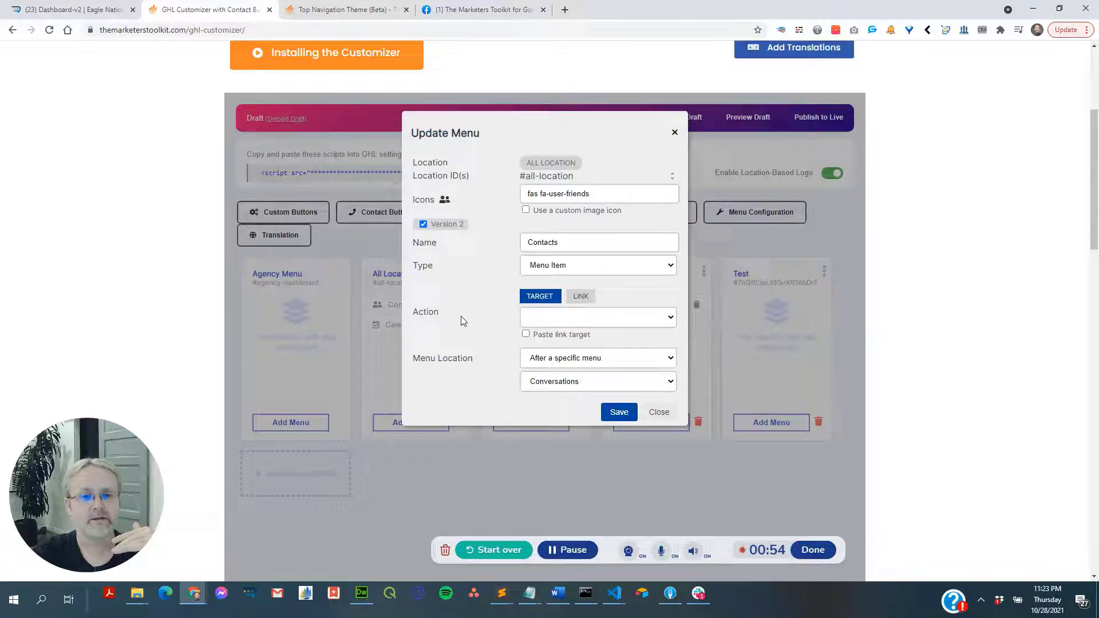
{"action": "left_click", "coordinate": [86, 9]}
Open the Conversations inbox and select its URL, closing the Contacts and Calendar item settings.
{"action": "left_click", "coordinate": [50, 170]}
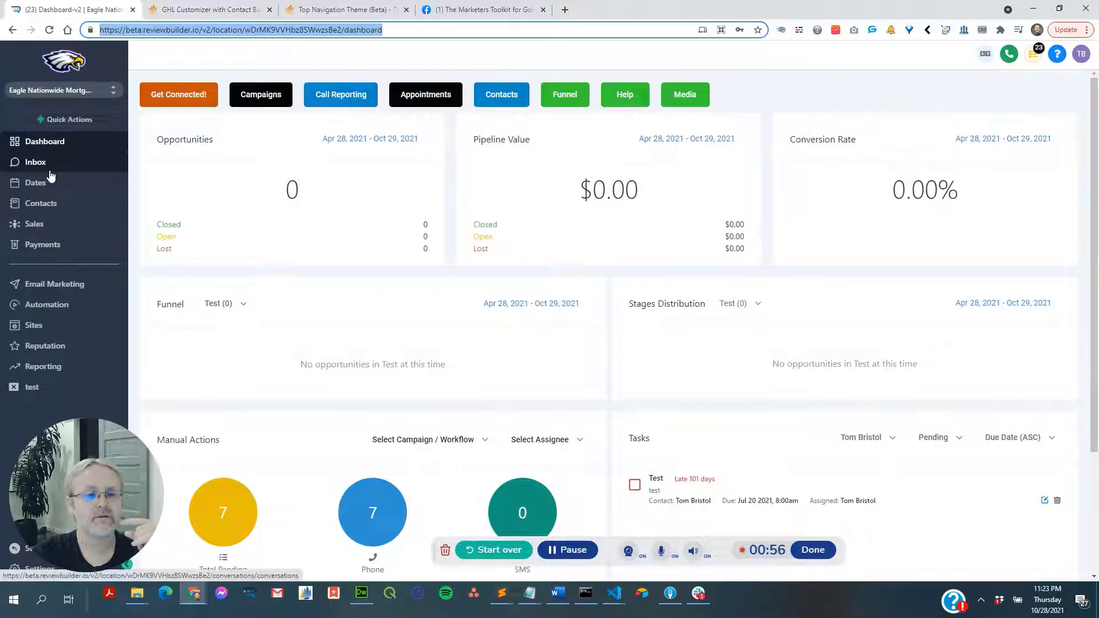
{"action": "left_click_drag", "start_coordinate": [250, 29], "coordinate": [491, 31]}
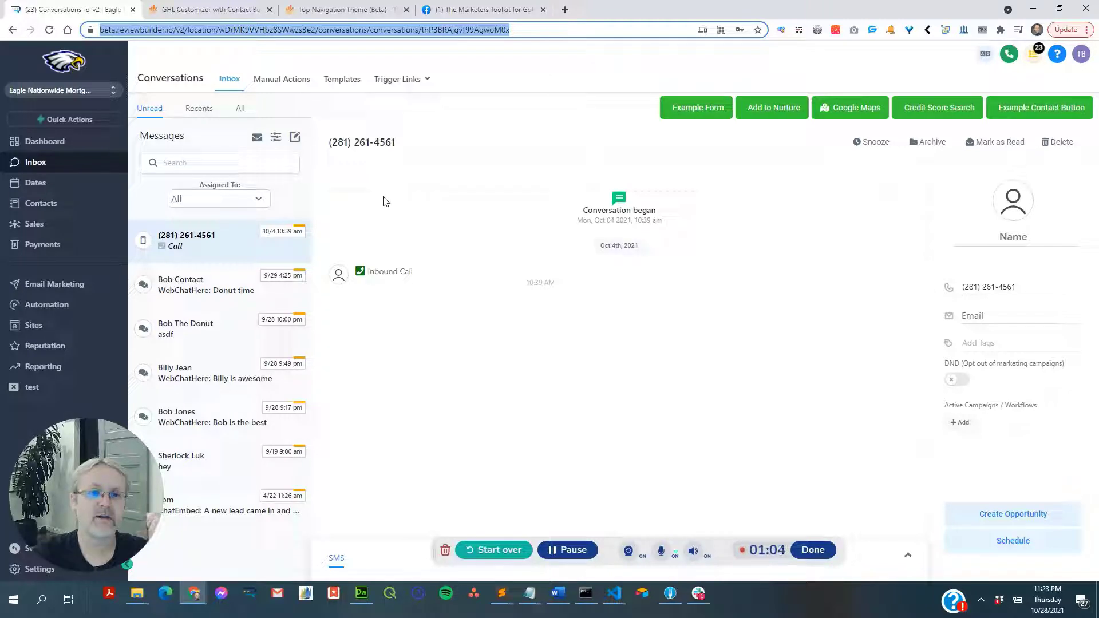
{"action": "left_click", "coordinate": [209, 10]}
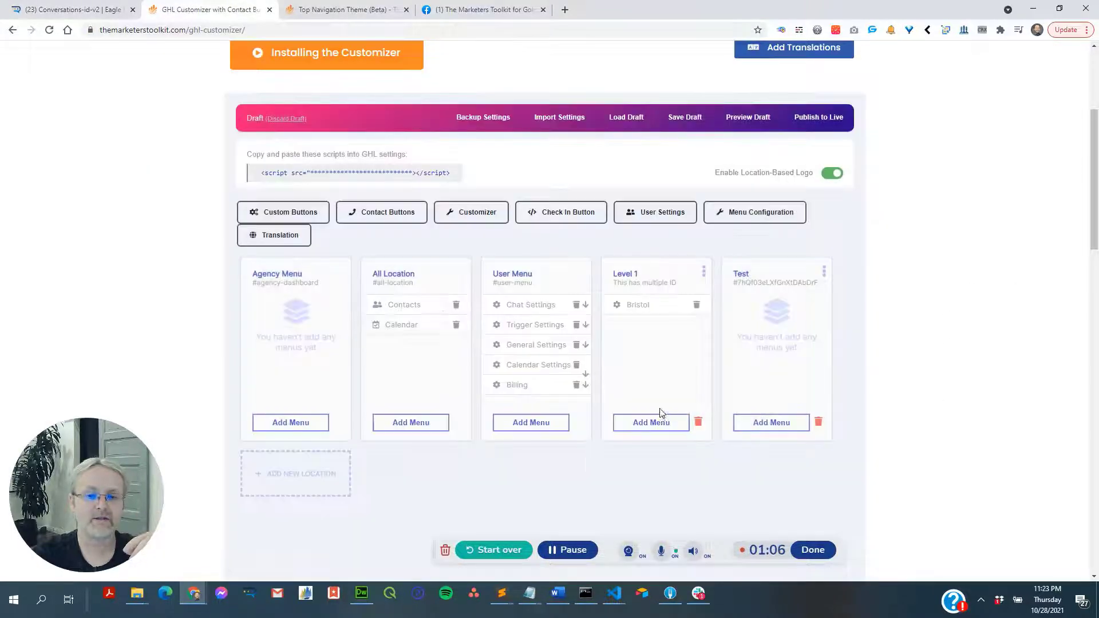
{"action": "left_click", "coordinate": [659, 411]}
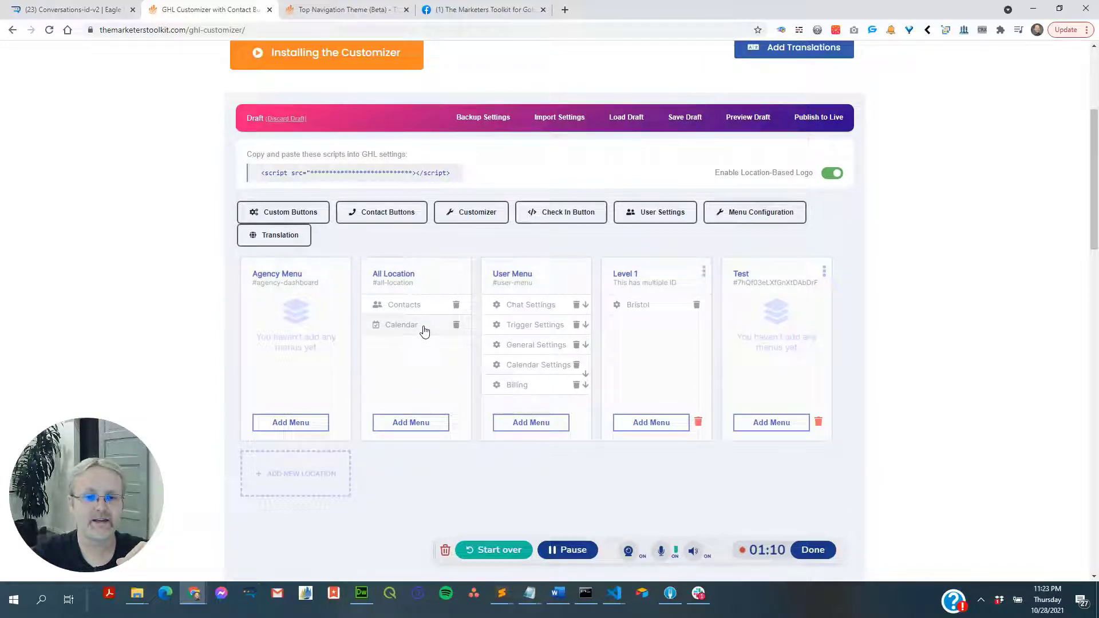
{"action": "left_click", "coordinate": [423, 327]}
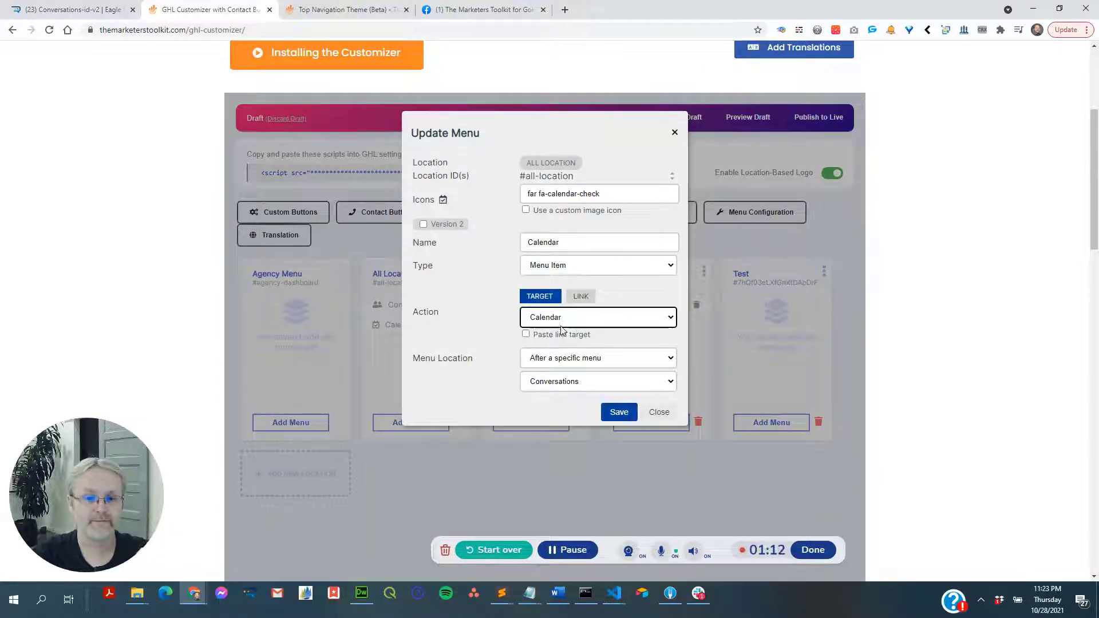
{"action": "left_click", "coordinate": [658, 413]}
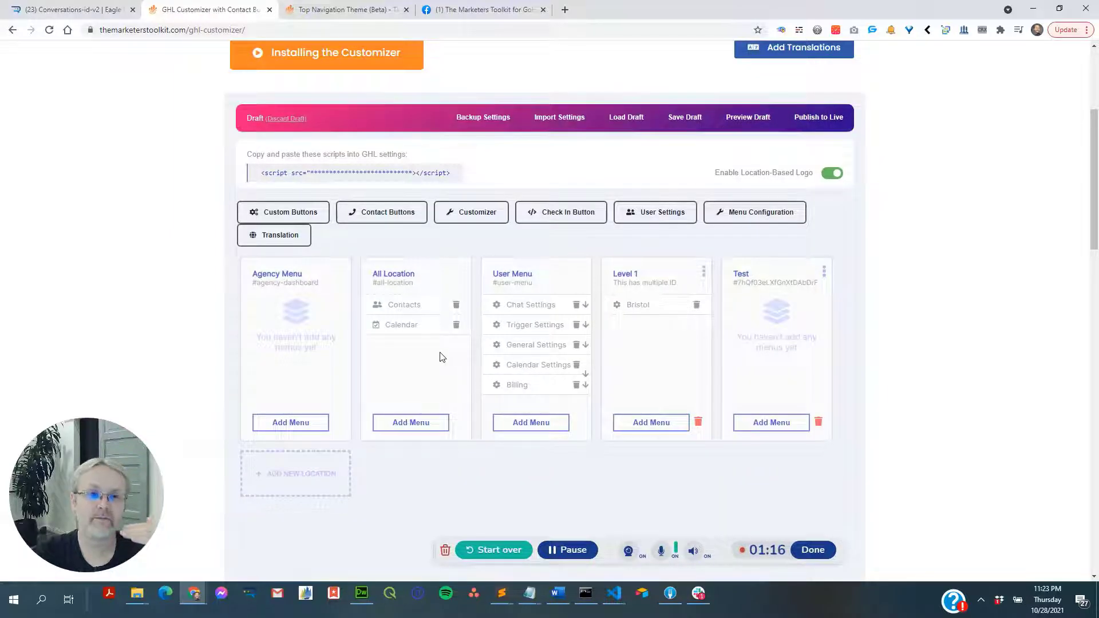
{"action": "left_click", "coordinate": [109, 9]}
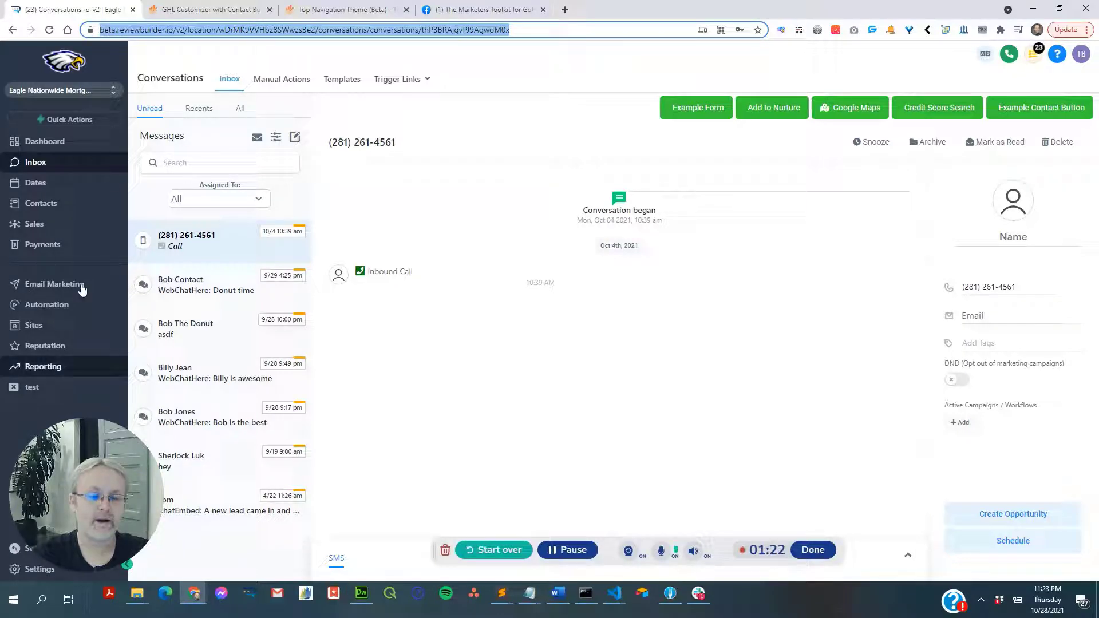
Load the Version 2 Triggers page via Trigger Settings in the TB avatar menu.
{"action": "left_click", "coordinate": [1084, 55]}
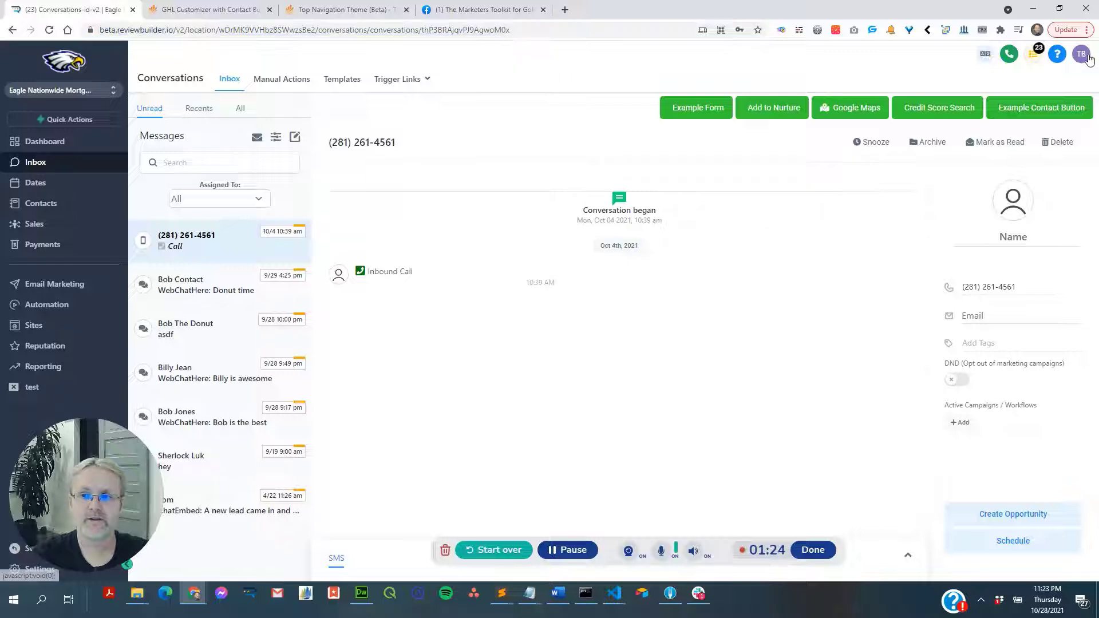
{"action": "left_click", "coordinate": [1087, 56]}
{"action": "left_click", "coordinate": [1087, 57]}
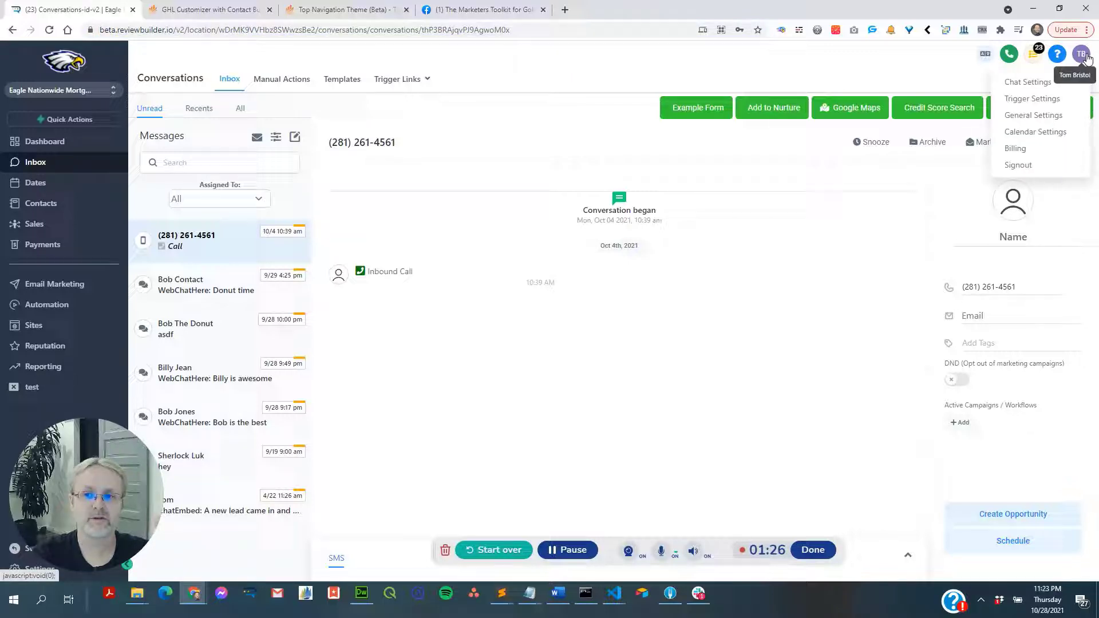
{"action": "left_click", "coordinate": [1050, 103]}
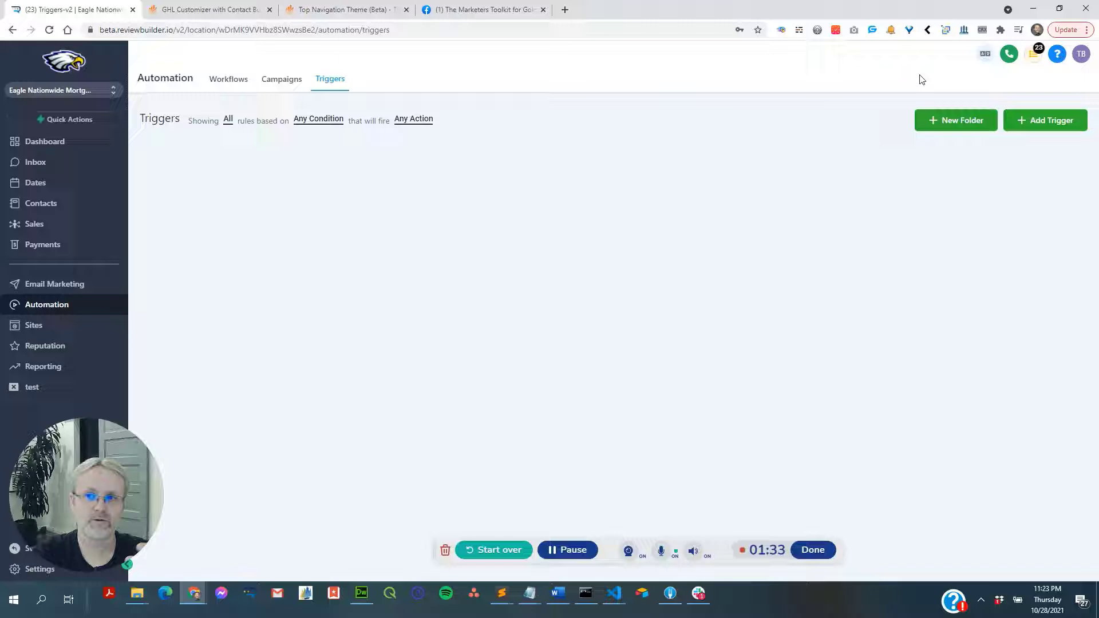
Reopen the avatar menu to show its entries, then return to GHL Customizer.
{"action": "left_click", "coordinate": [1082, 54]}
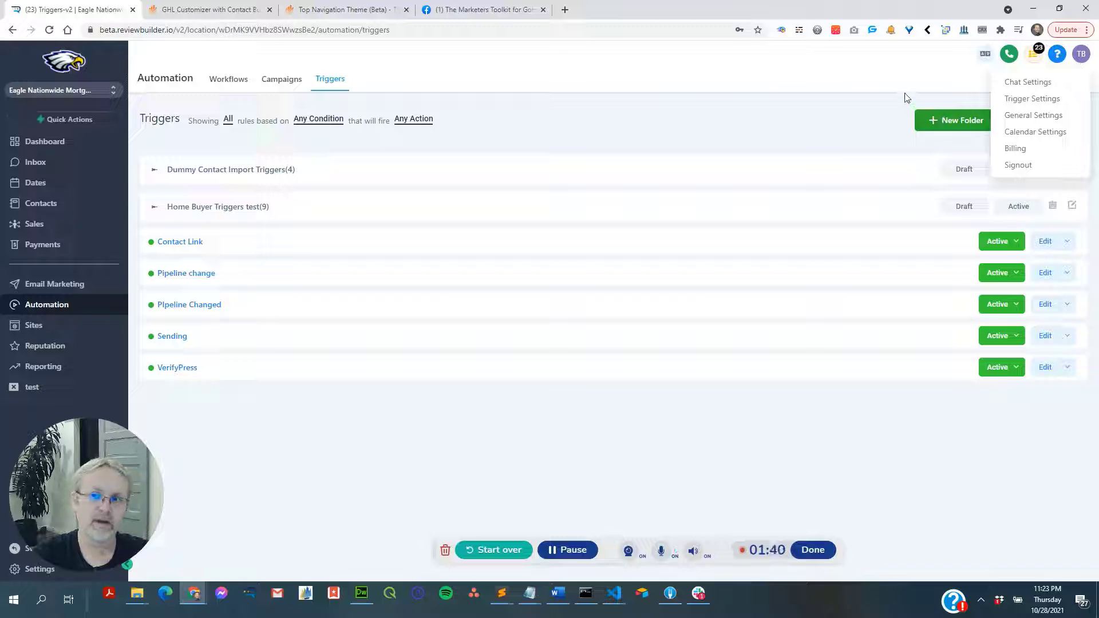
{"action": "left_click", "coordinate": [231, 5]}
{"action": "left_click", "coordinate": [55, 10]}
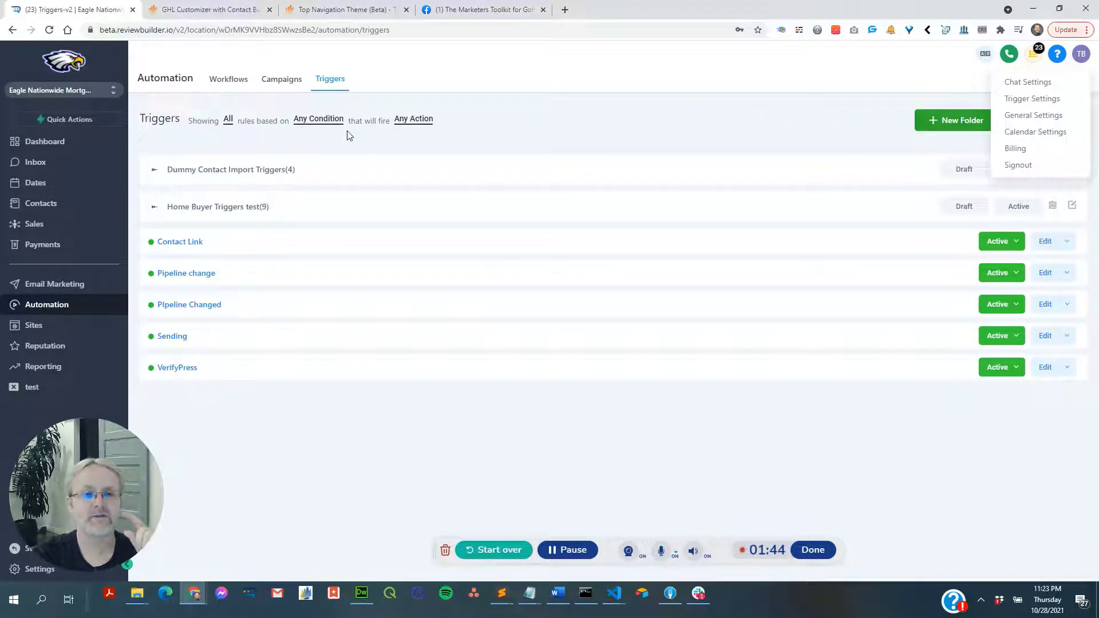
{"action": "left_click", "coordinate": [506, 130]}
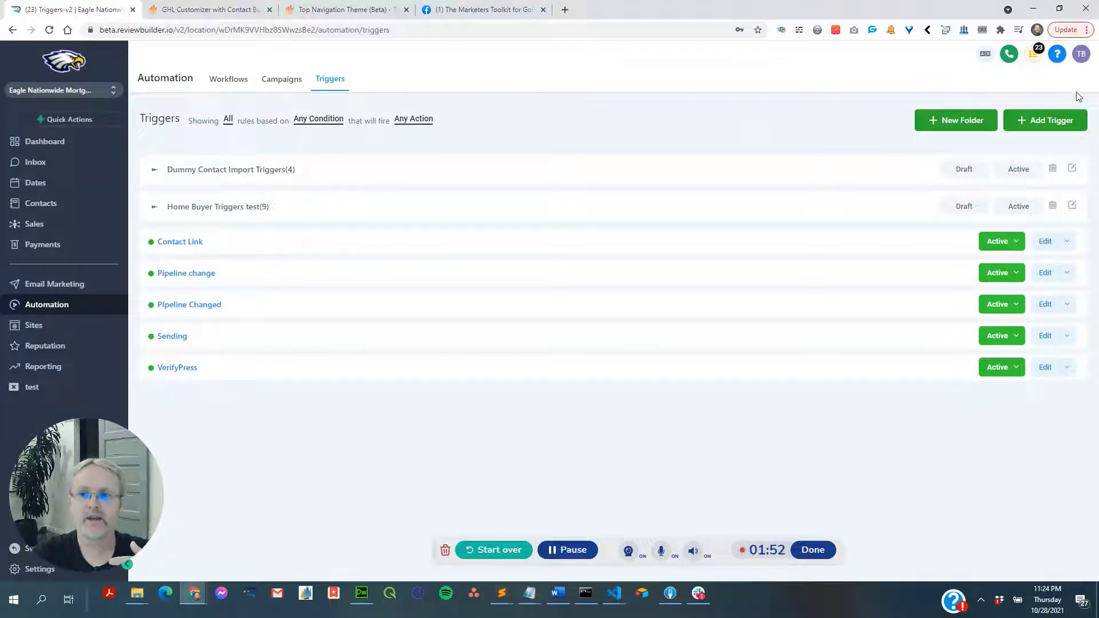
{"action": "left_click", "coordinate": [1083, 58]}
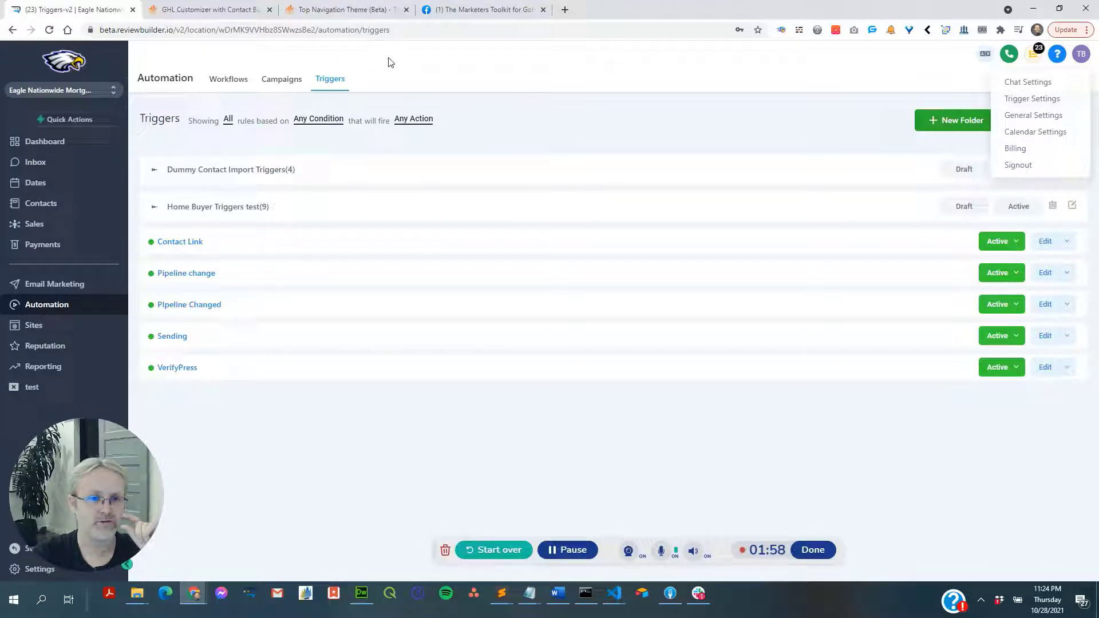
{"action": "left_click", "coordinate": [416, 78]}
{"action": "left_click", "coordinate": [224, 8]}
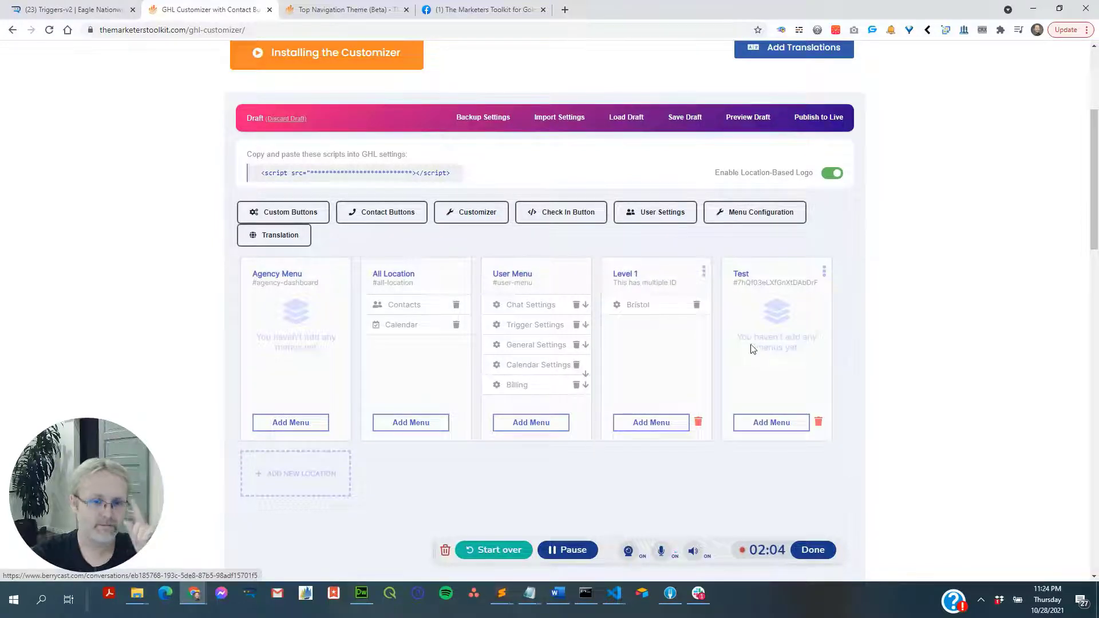
{"action": "left_click", "coordinate": [312, 218]}
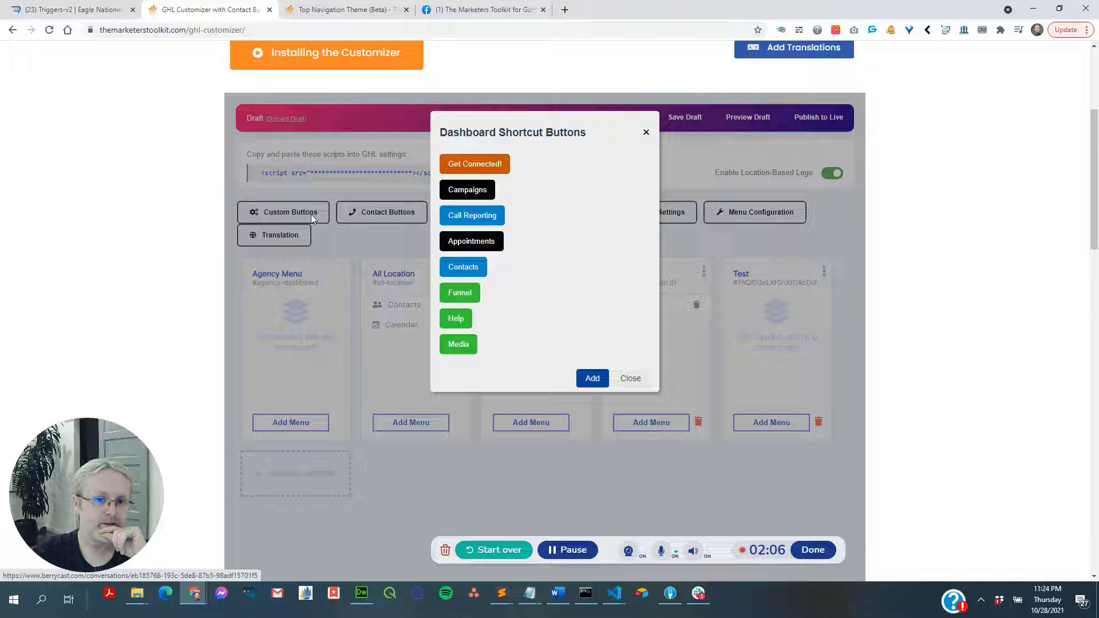
{"action": "left_click", "coordinate": [462, 345]}
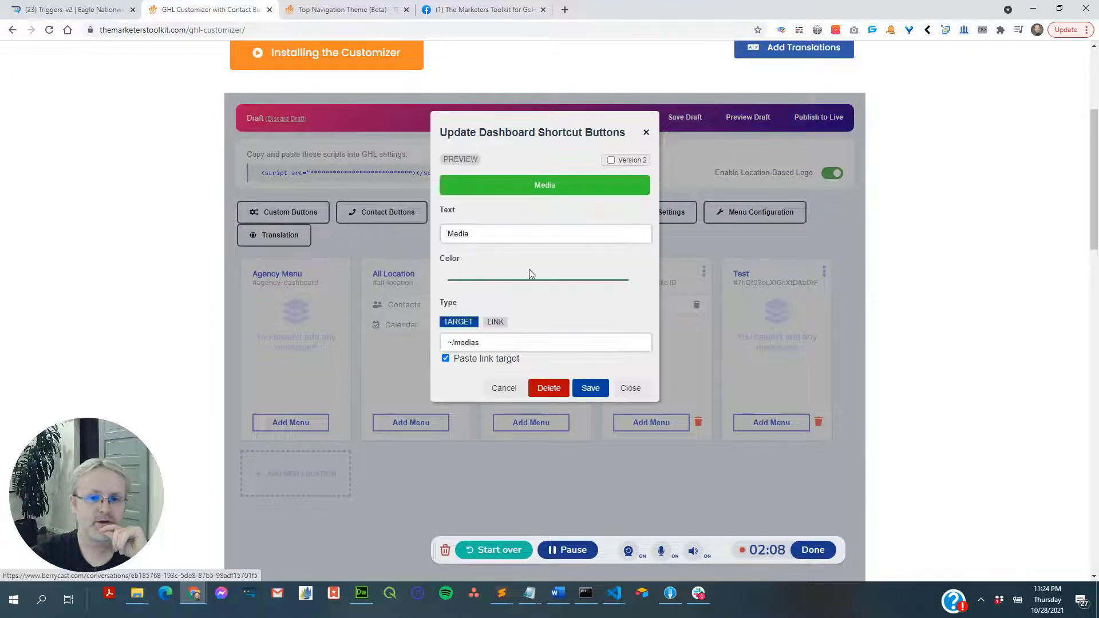
{"action": "left_click", "coordinate": [611, 161]}
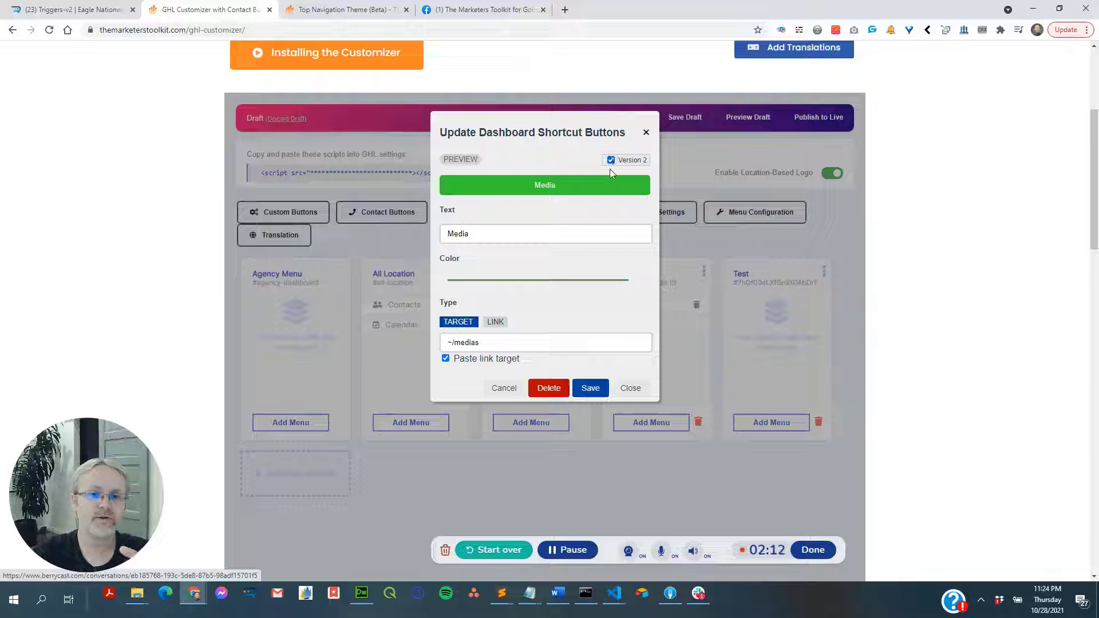
{"action": "left_click", "coordinate": [611, 162]}
{"action": "left_click", "coordinate": [629, 394]}
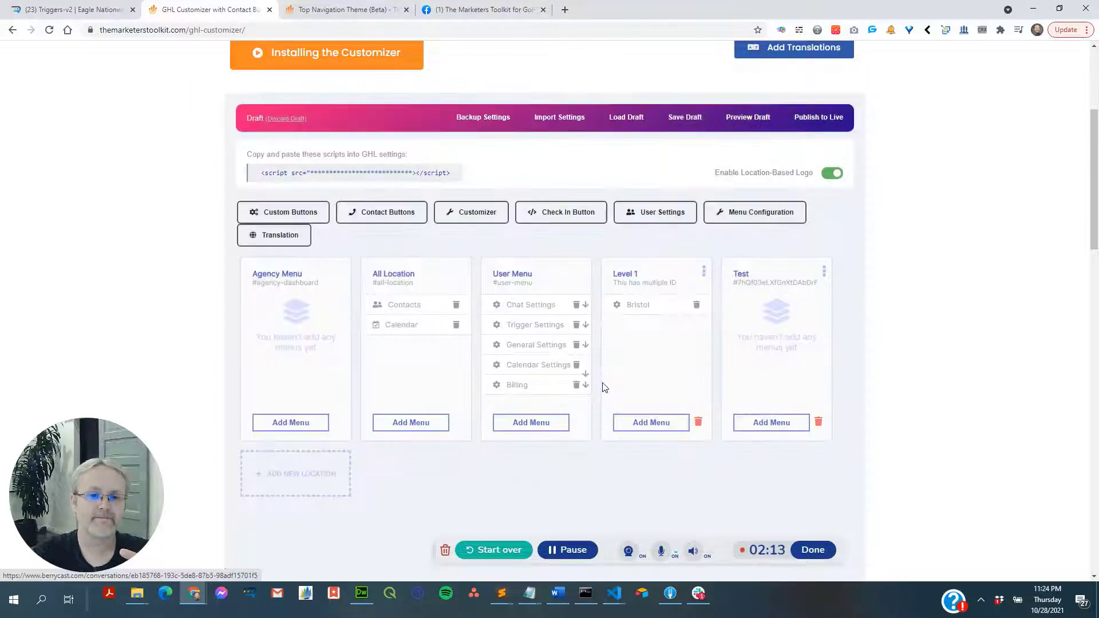
{"action": "left_click", "coordinate": [290, 213]}
{"action": "left_click", "coordinate": [469, 241]}
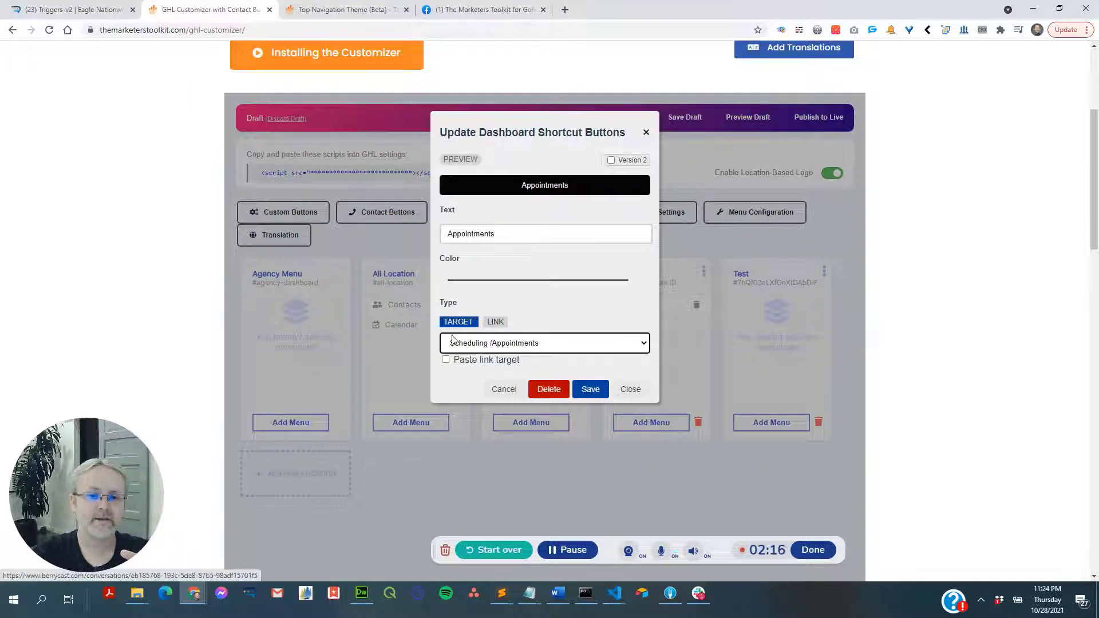
{"action": "left_click", "coordinate": [505, 344]}
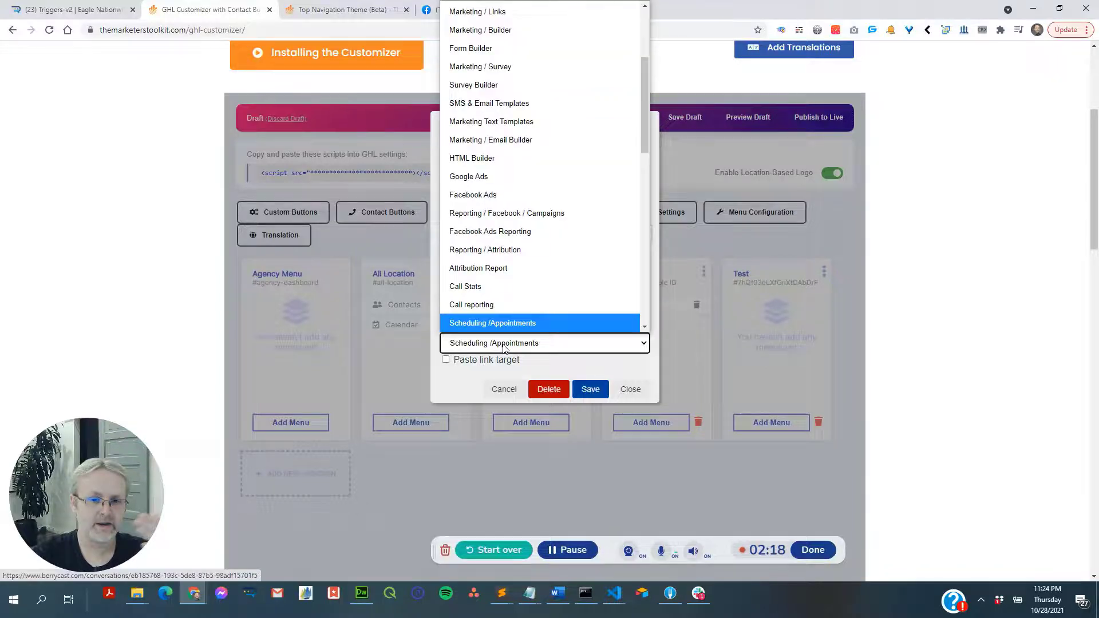
{"action": "left_click", "coordinate": [504, 346]}
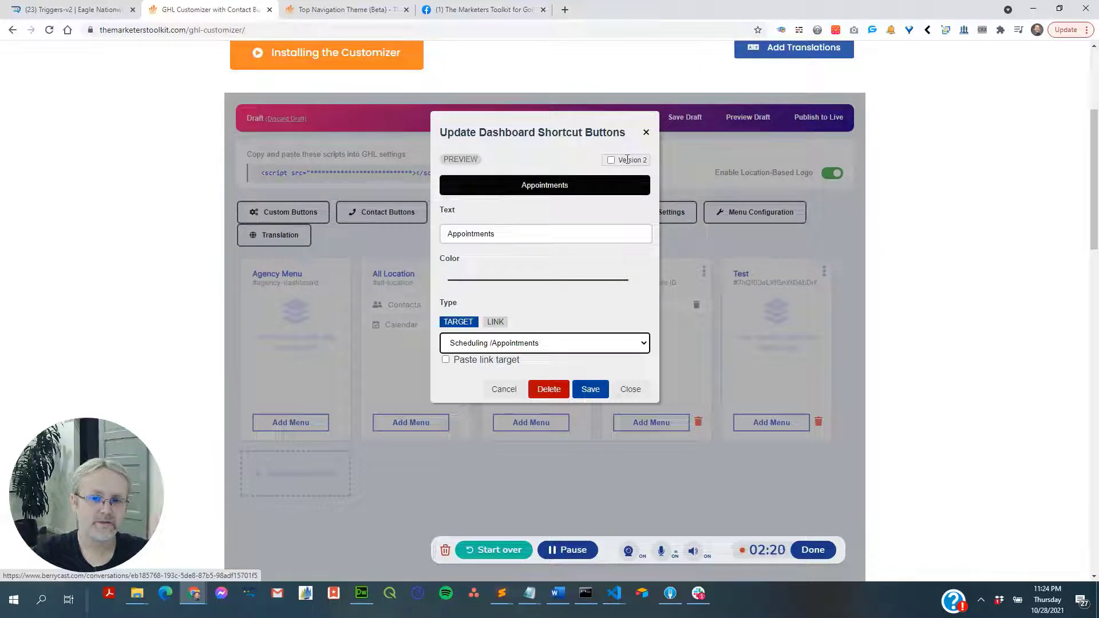
{"action": "left_click", "coordinate": [611, 160]}
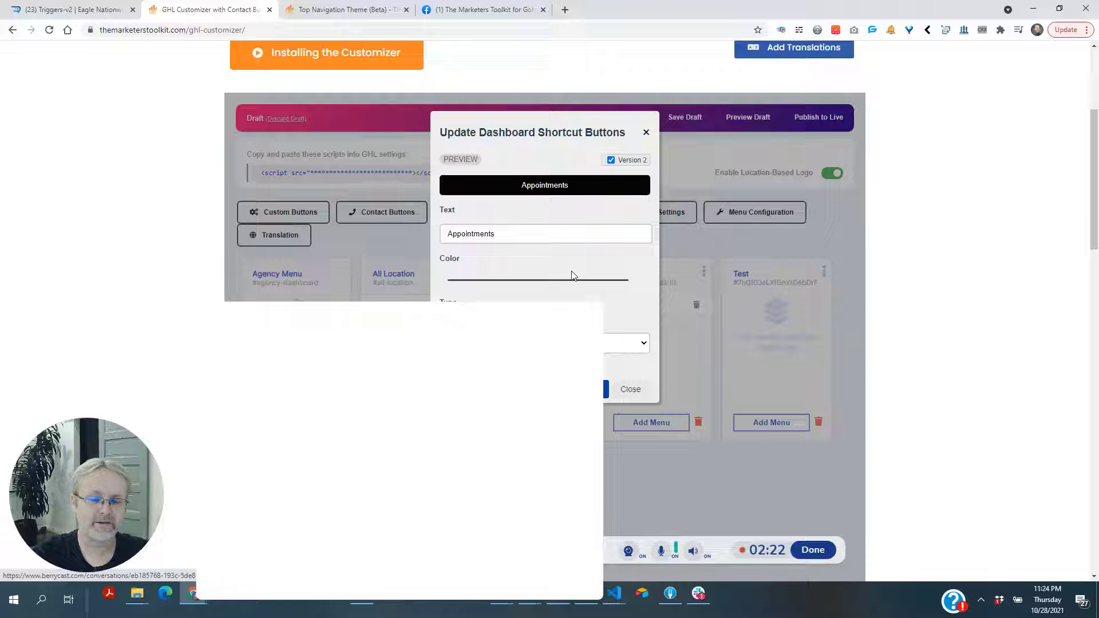
{"action": "left_click", "coordinate": [571, 343]}
{"action": "left_click", "coordinate": [550, 313]}
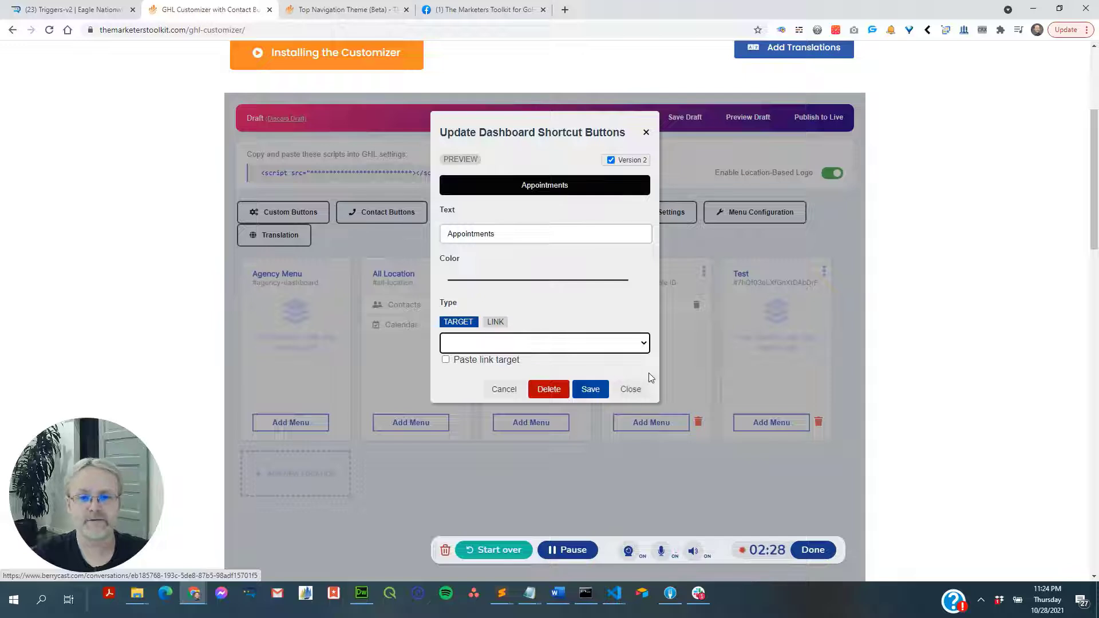
{"action": "left_click", "coordinate": [630, 389]}
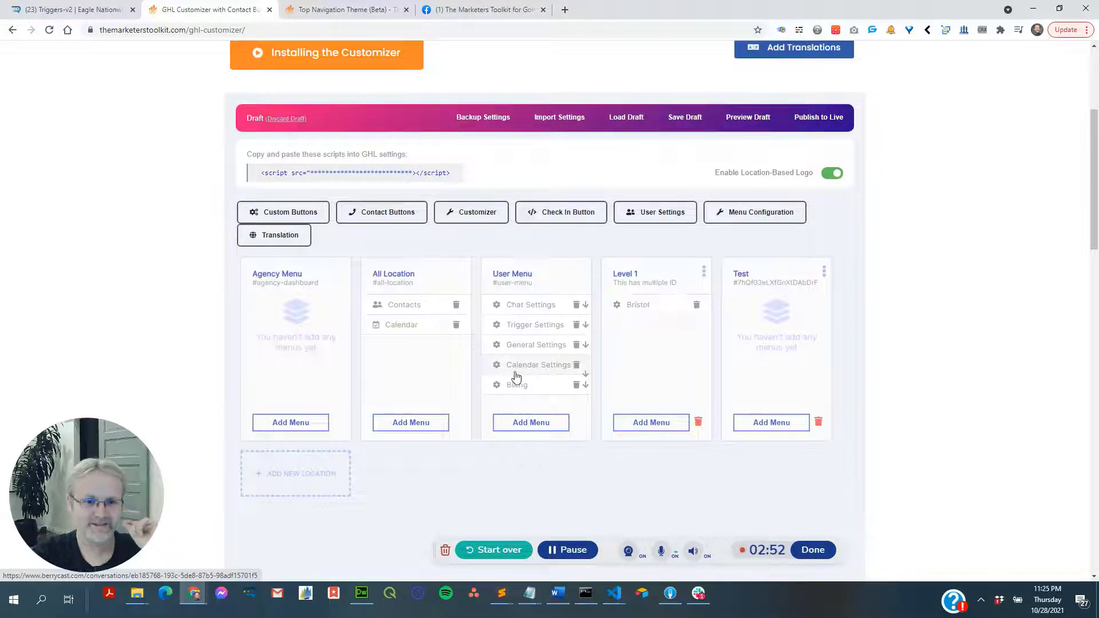
{"action": "scroll", "coordinate": [145, 209], "scroll_direction": "up", "scroll_amount": 1}
Return to the Triggers-v2 page listing the trigger folders and active triggers.
{"action": "left_click", "coordinate": [102, 11]}
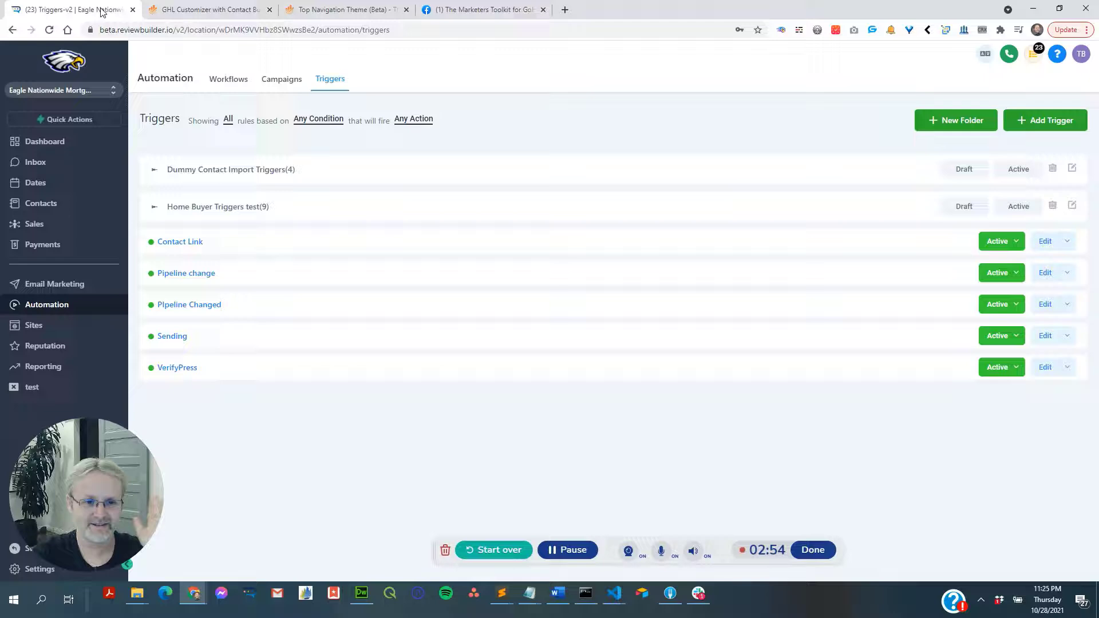